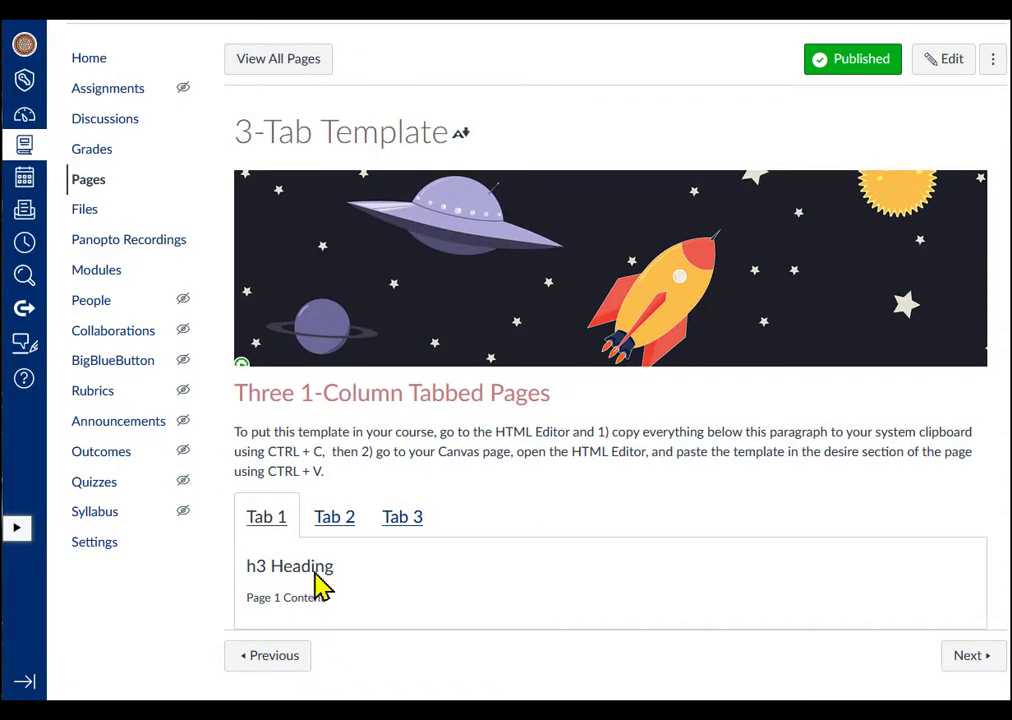
View the contents of Tab 2 and Tab 3 on the 3-Tab Template page and return to Tab 1
click(340, 520)
click(397, 518)
click(266, 520)
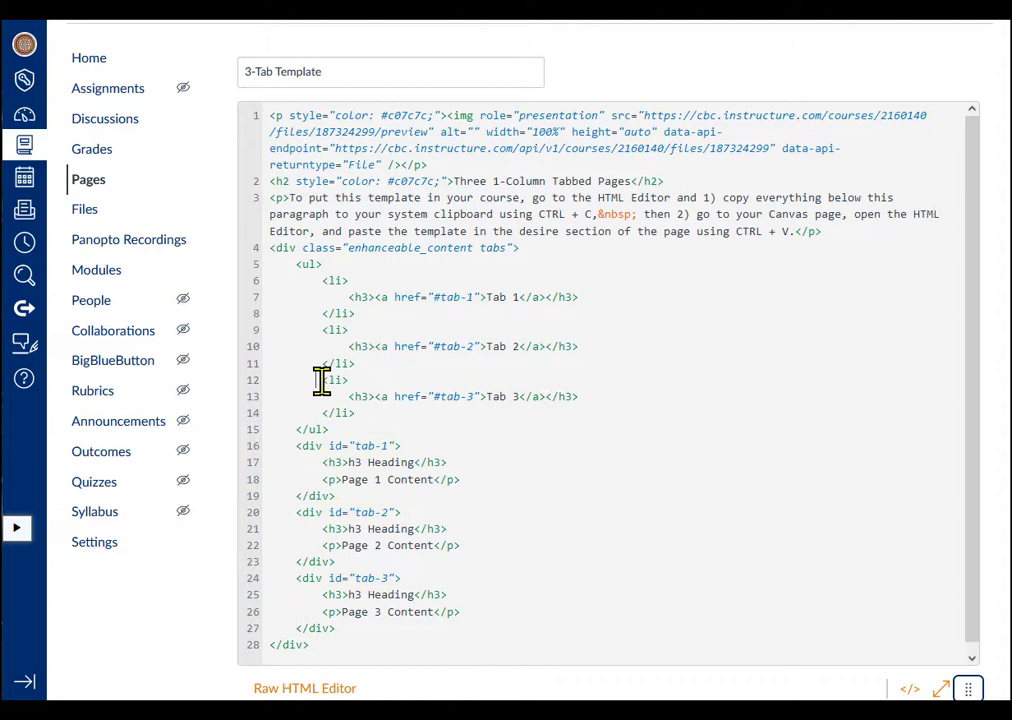
Duplicate the Tab 3 list item directly below itself in the template page's HTML code
drag(320, 380, 368, 412)
key(ctrl+c)
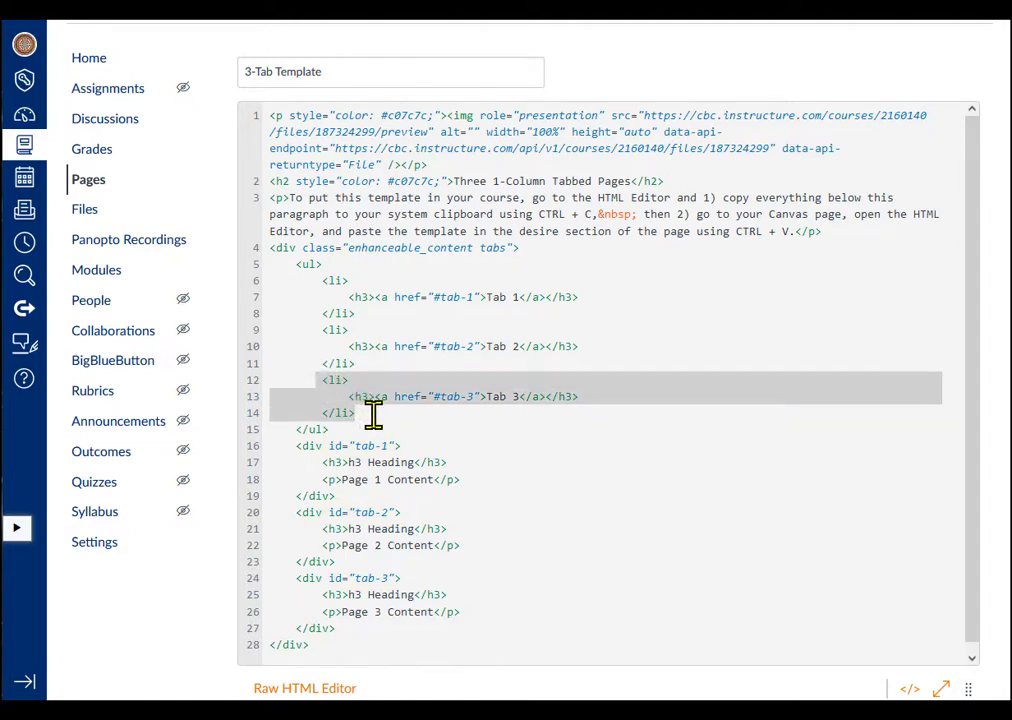
click(373, 414)
key(Return)
key(ctrl+v)
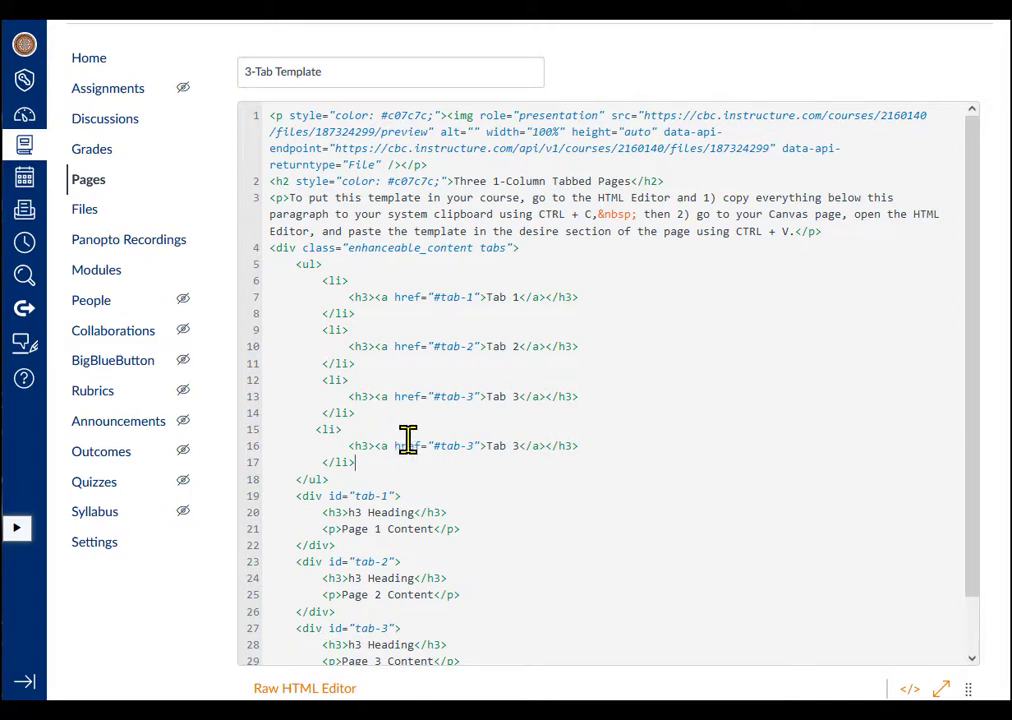
Change the duplicated list item's link target to #tab-4 and its label to Tab 4
click(469, 447)
key(BackSpace)
text(4)
click(516, 447)
key(BackSpace)
text(4)
Duplicate the tab-3 content div directly below itself in the HTML code
scroll(520, 470, down, 2)
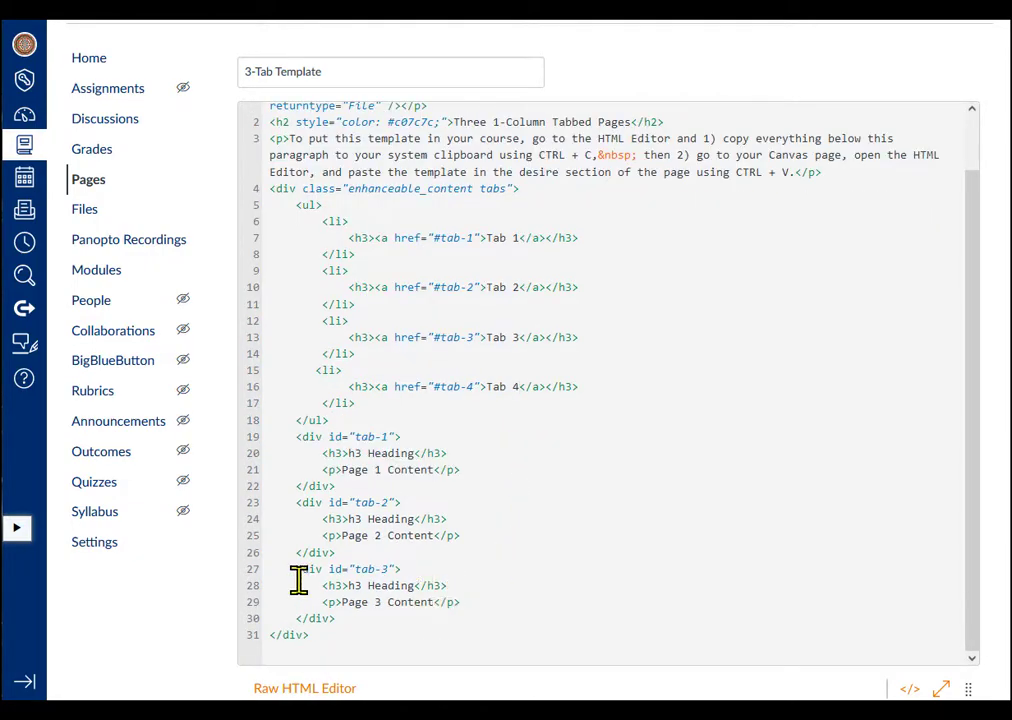
drag(294, 569, 354, 617)
key(ctrl+c)
click(354, 617)
key(Return)
key(ctrl+v)
Change the duplicated div to id tab-4 with the text Page 4 Content and save the page
click(377, 591)
key(BackSpace)
text(4)
click(382, 624)
key(BackSpace)
text(4)
scroll(987, 660, down, 3)
click(963, 659)
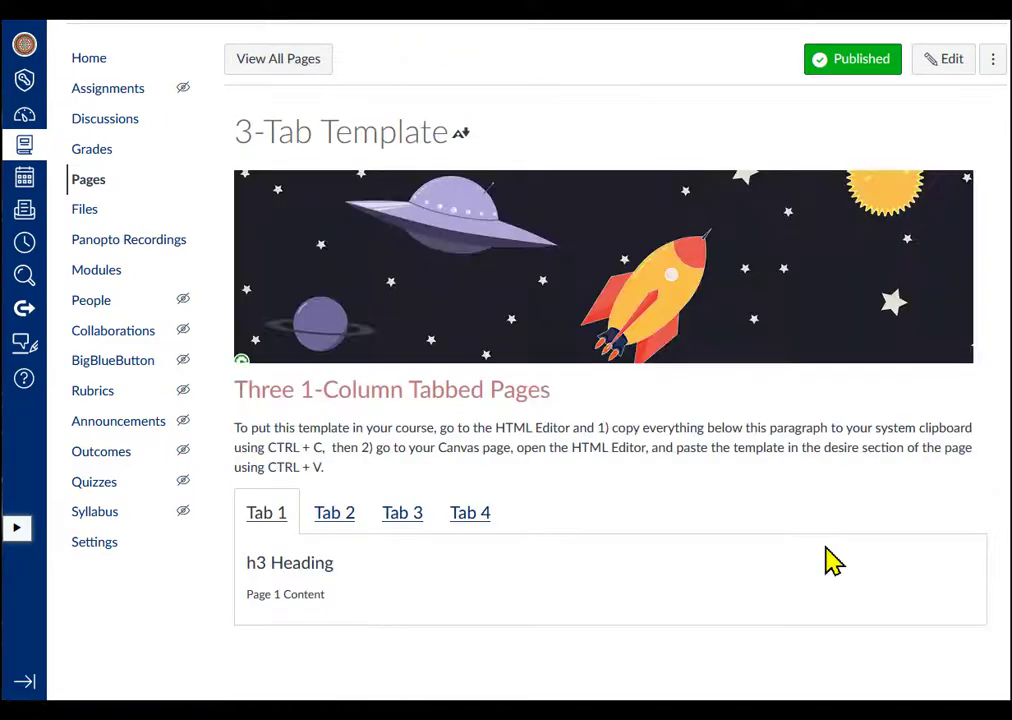
Check the contents of Tab 2, Tab 3 and Tab 4 on the saved page and return to Tab 1
click(337, 514)
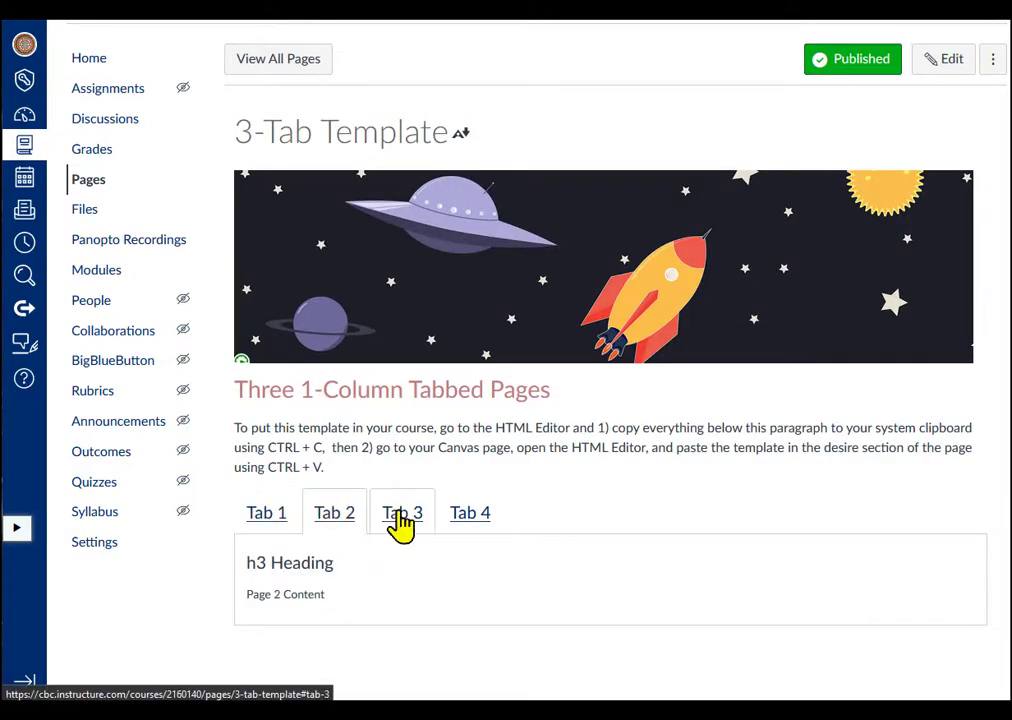
click(401, 522)
click(465, 523)
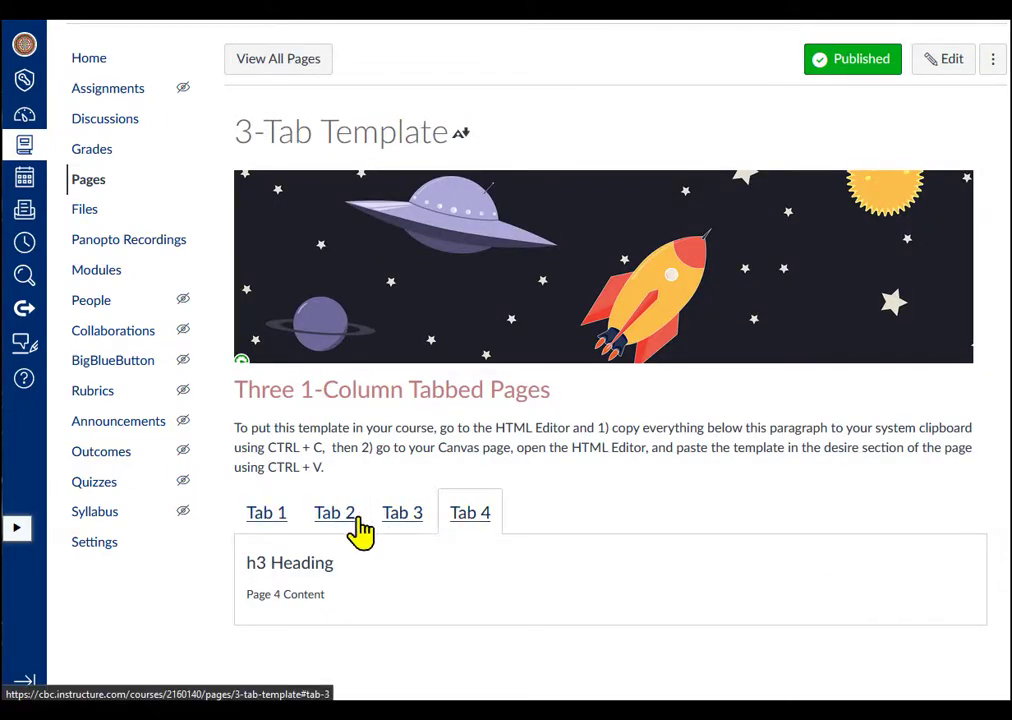
click(266, 522)
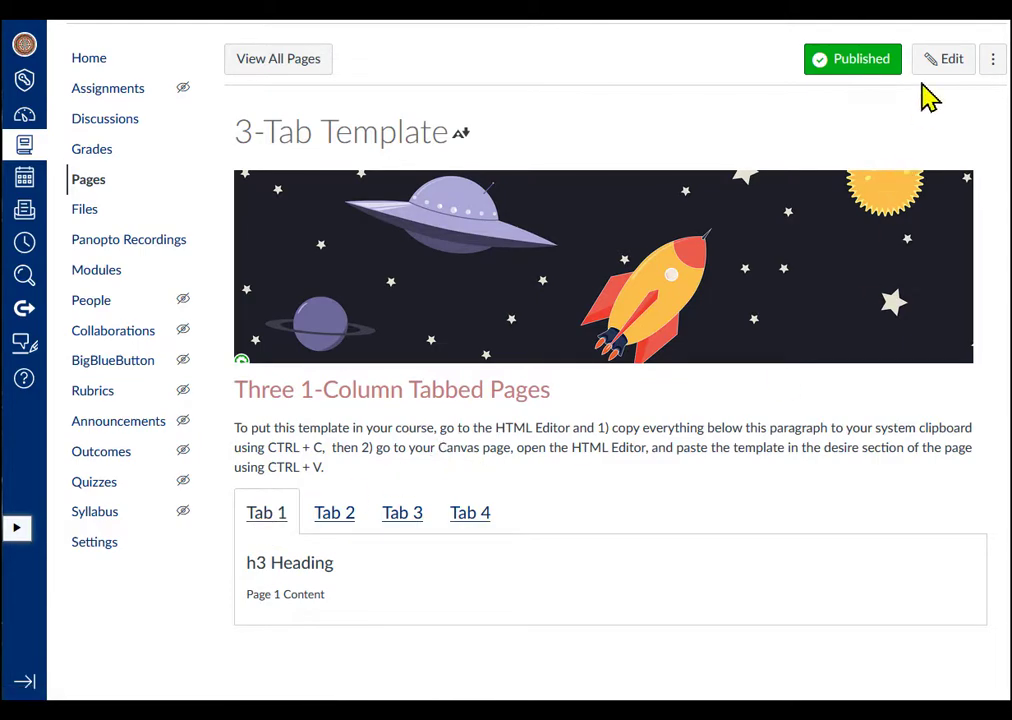
Reopen the template page for editing and delete the Tab 2 list item from its HTML code
click(944, 61)
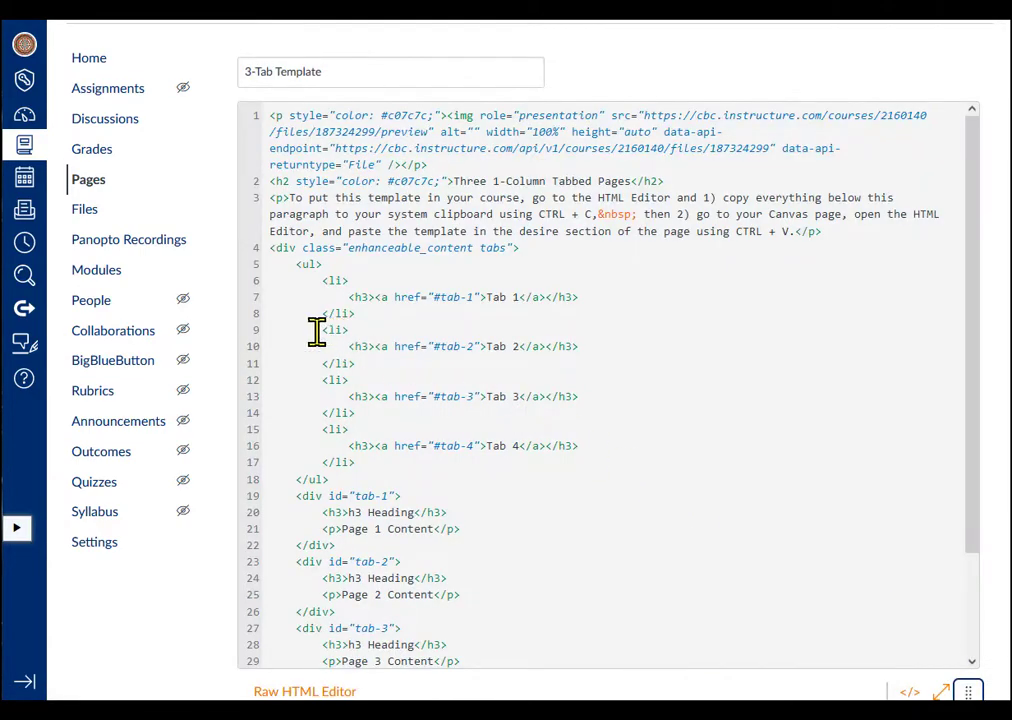
drag(316, 332, 431, 355)
key(BackSpace)
Renumber the two list items after Tab 1 as Tab 2 and Tab 3, with link targets #tab-2 and #tab-3
double_click(514, 364)
text(2)
double_click(516, 413)
text(3)
double_click(470, 364)
text(2)
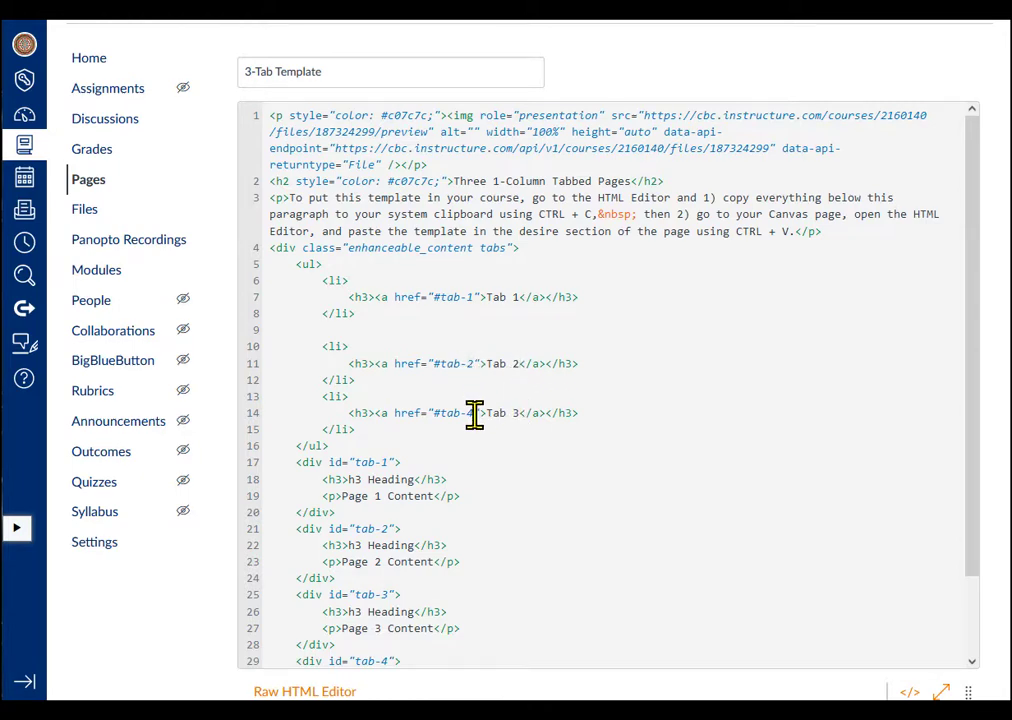
double_click(468, 413)
text(3)
Delete the tab-2 content div and renumber the ids and page text of the two following divs to 2 and 3
scroll(517, 451, down, 2)
drag(297, 328, 349, 371)
key(BackSpace)
double_click(385, 394)
text(2)
double_click(376, 427)
text(2)
double_click(383, 460)
text(3)
double_click(378, 493)
text(3)
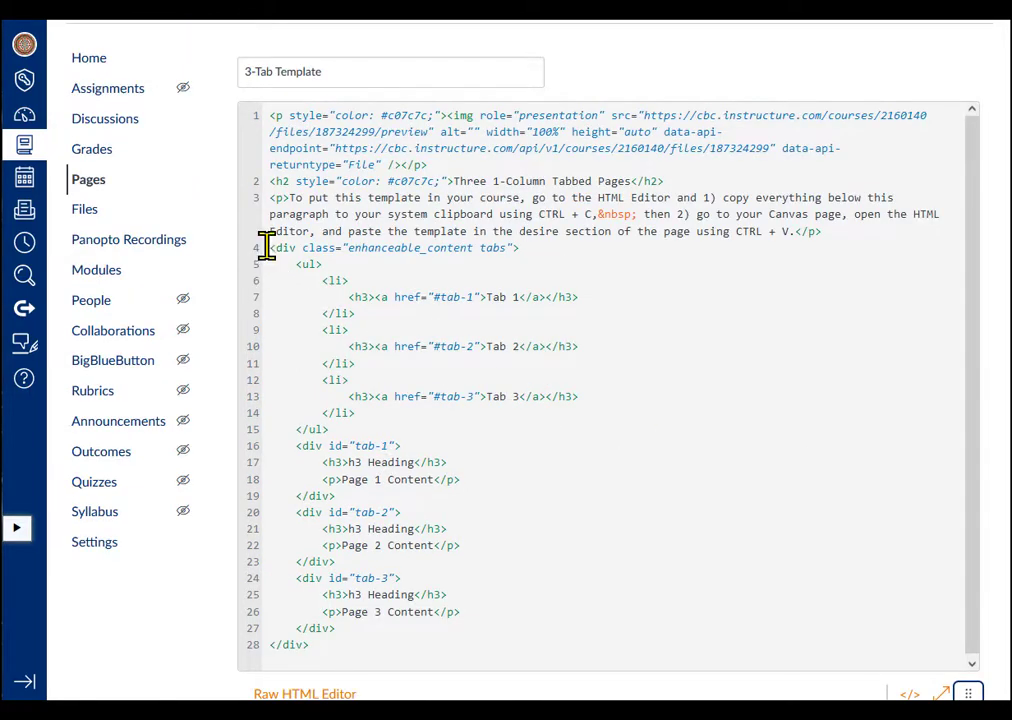
Copy the enhanceable_content tabs block from the 3-Tab Template and paste it over the horizontal rule in the Easy HTML Columns page's code
drag(266, 247, 387, 651)
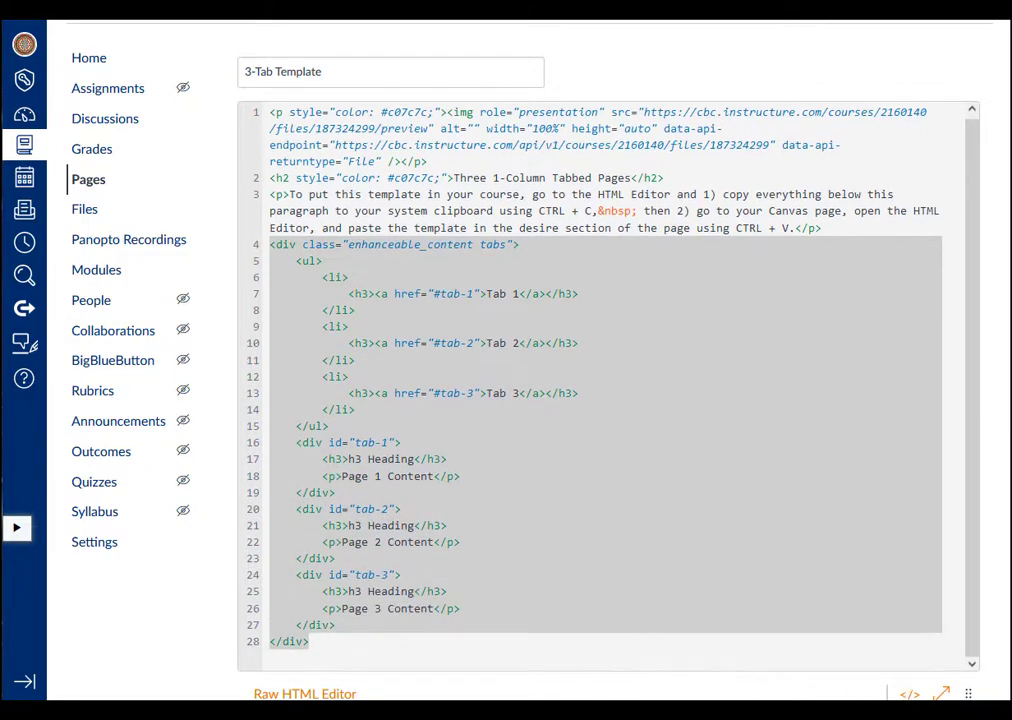
scroll(761, 693, down, 3)
click(902, 662)
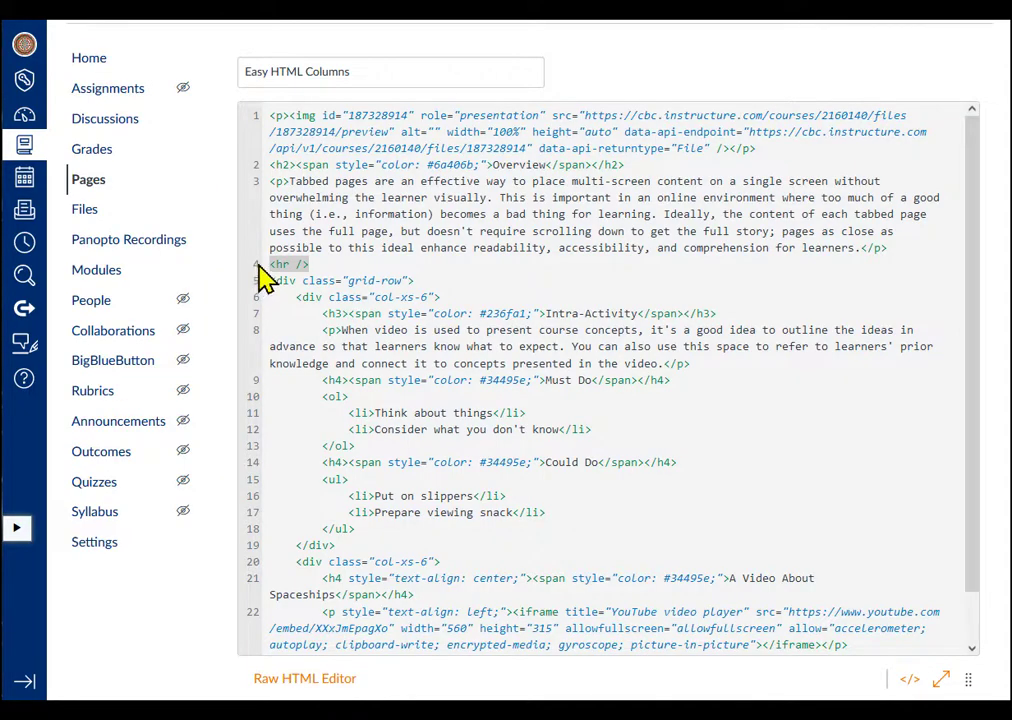
key(ctrl+v)
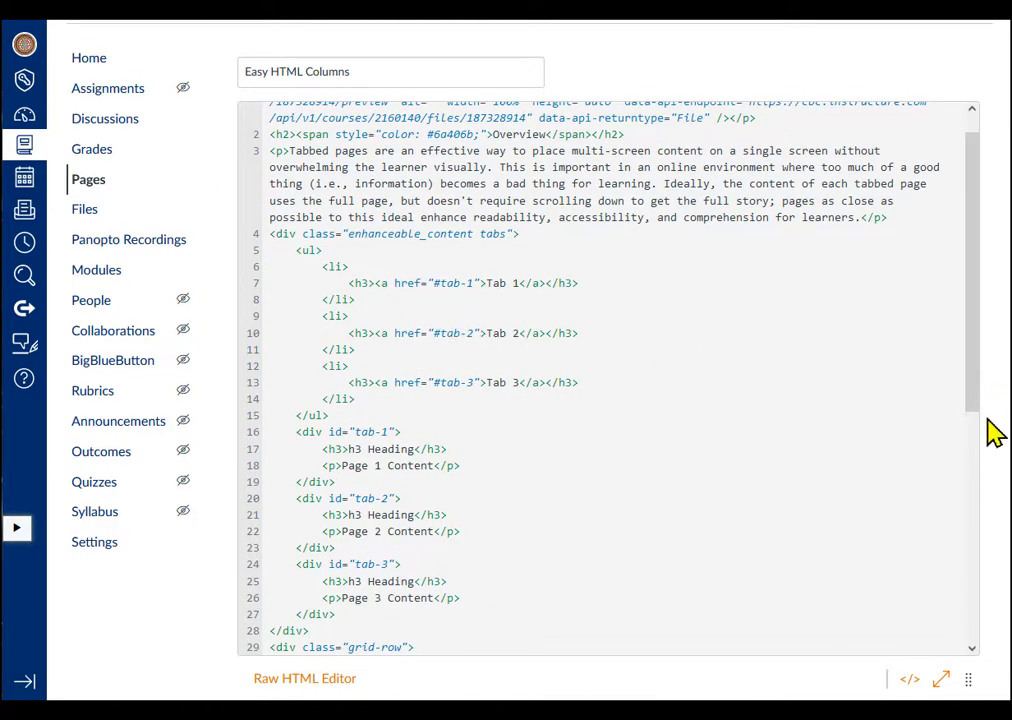
Move the Intra-Activity and spaceship video grid row into the tab-1 div, replacing its placeholder heading and paragraph
scroll(978, 463, down, 5)
scroll(978, 476, up, 6)
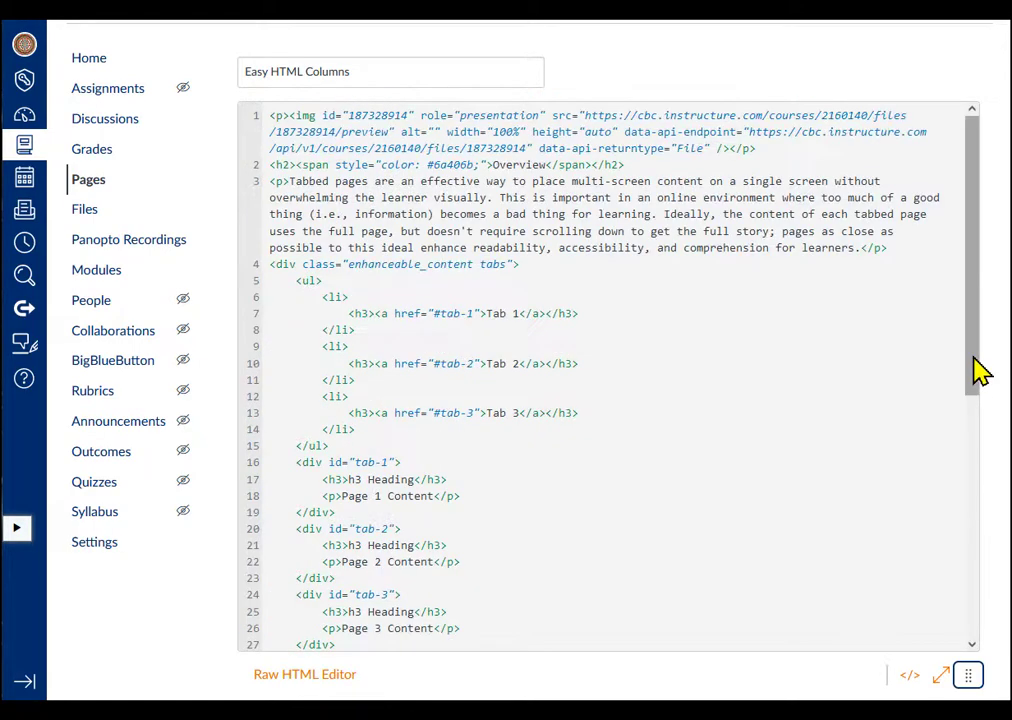
drag(978, 372, 976, 598)
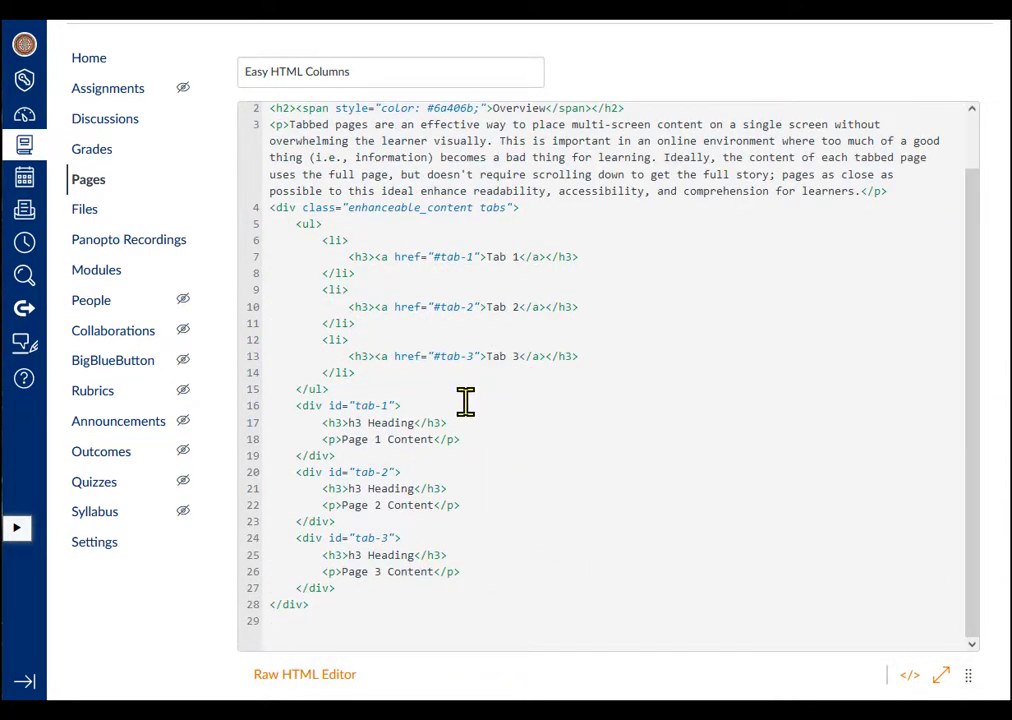
drag(322, 422, 465, 443)
key(ctrl+v)
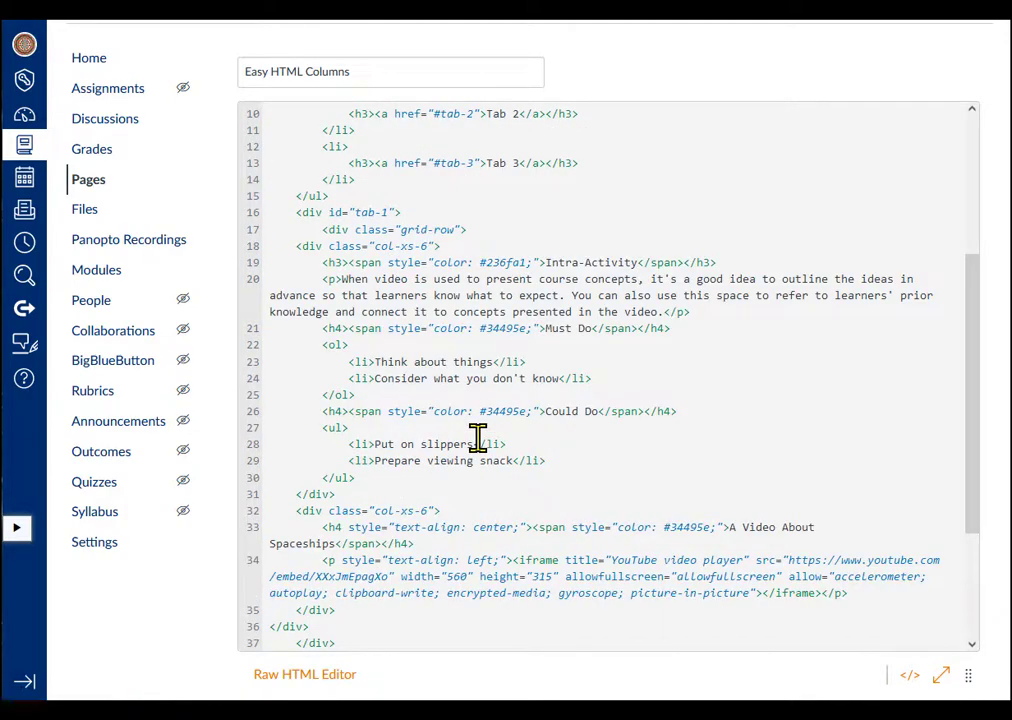
Replace the tab-2 div's placeholder heading and paragraph with the Space Walkin' the Dog grid row
scroll(978, 390, down, 2)
drag(323, 488, 466, 506)
key(ctrl+v)
Replace the tab-3 div's placeholder with the Good GIFs Can Be Bad grid row and save the page
drag(978, 485, 976, 576)
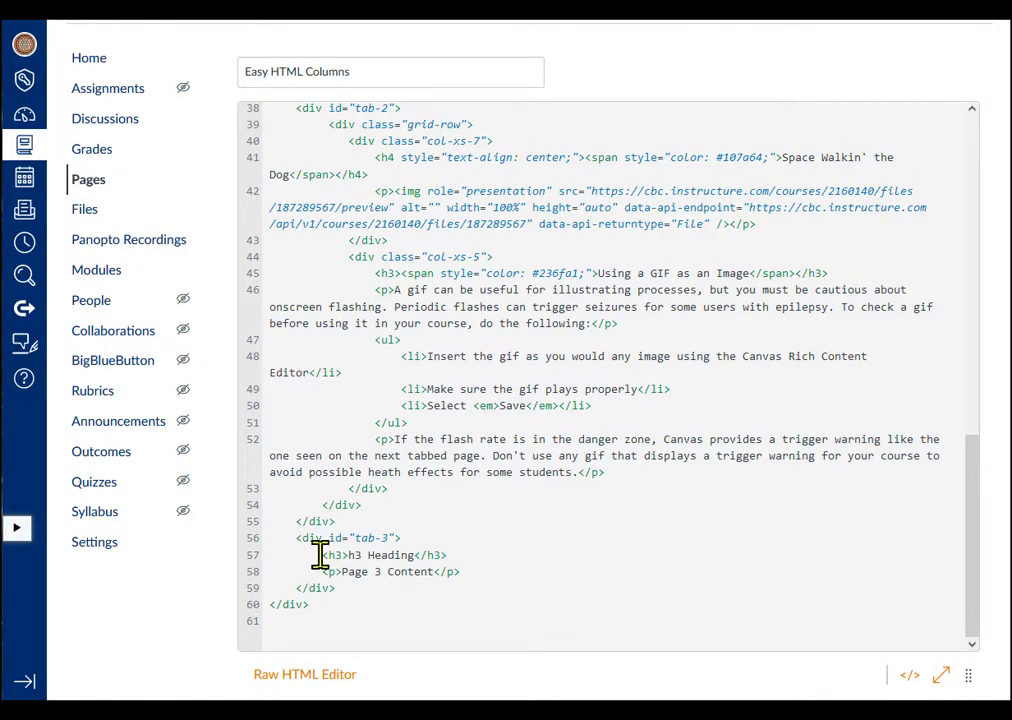
drag(320, 555, 463, 571)
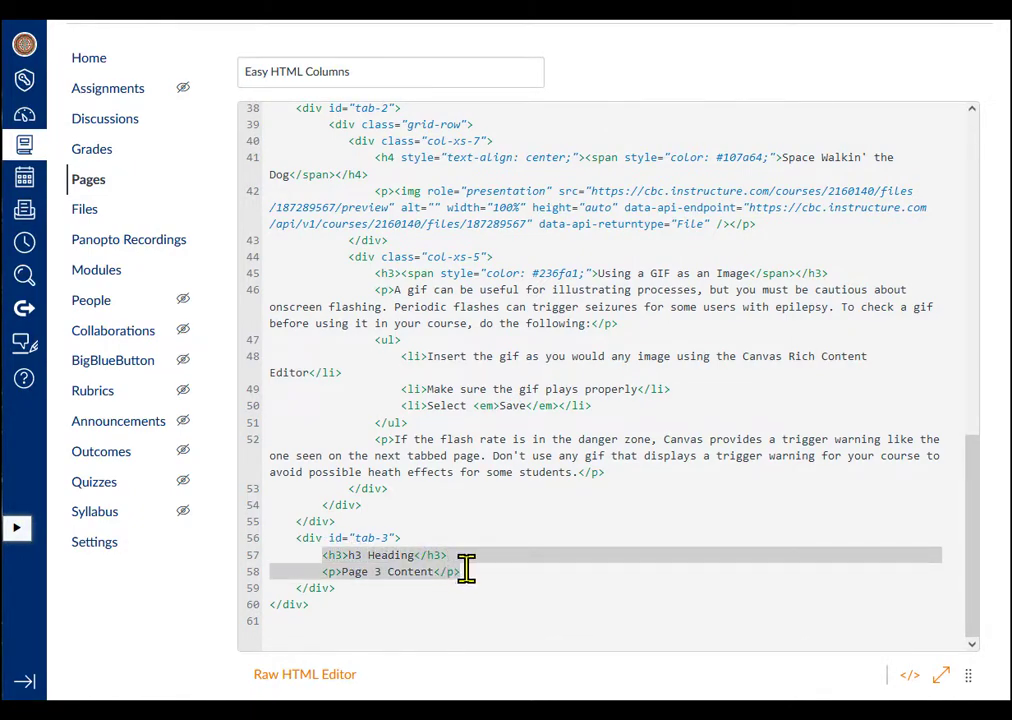
click(960, 651)
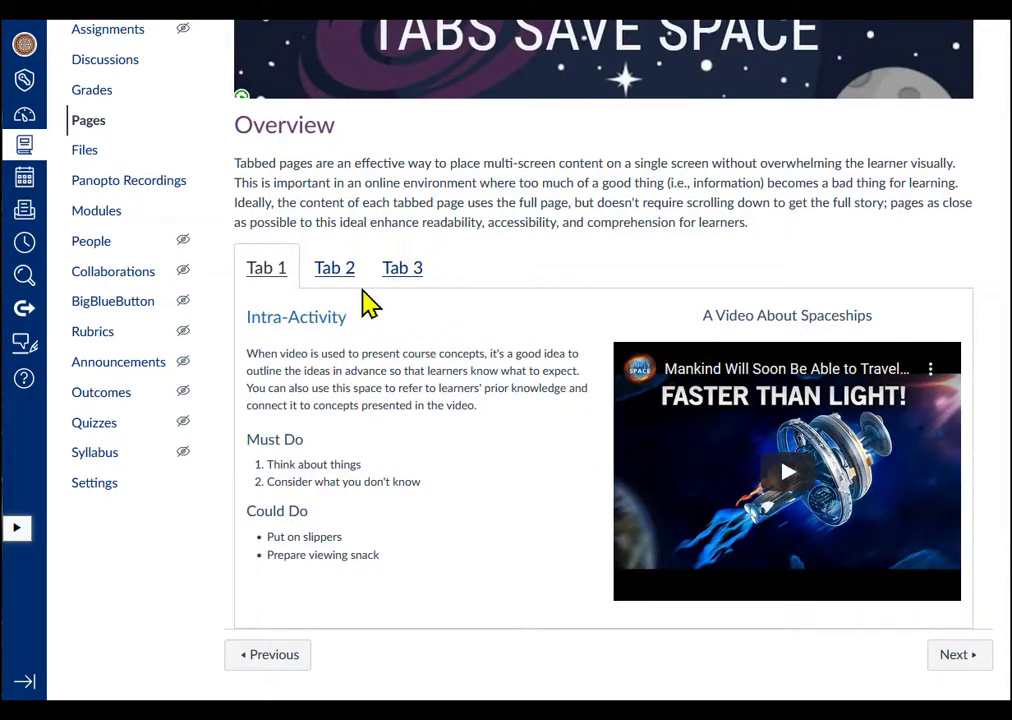
Check the contents of Tab 2 and Tab 3, play the GIF with the seizure warning, and return to Tab 1
click(334, 275)
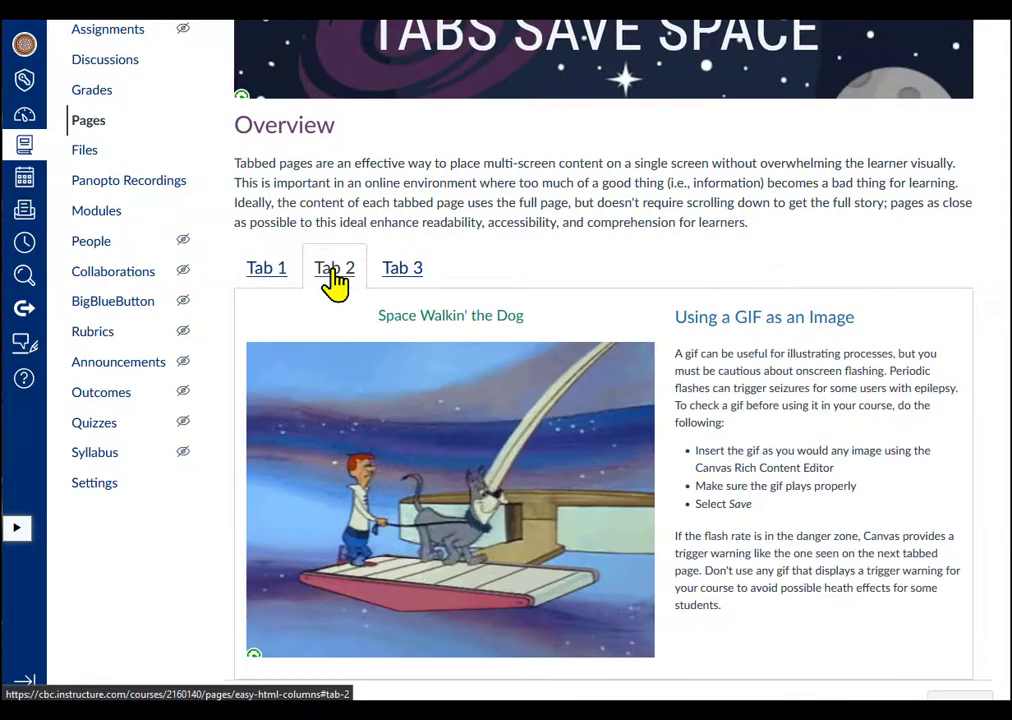
click(414, 283)
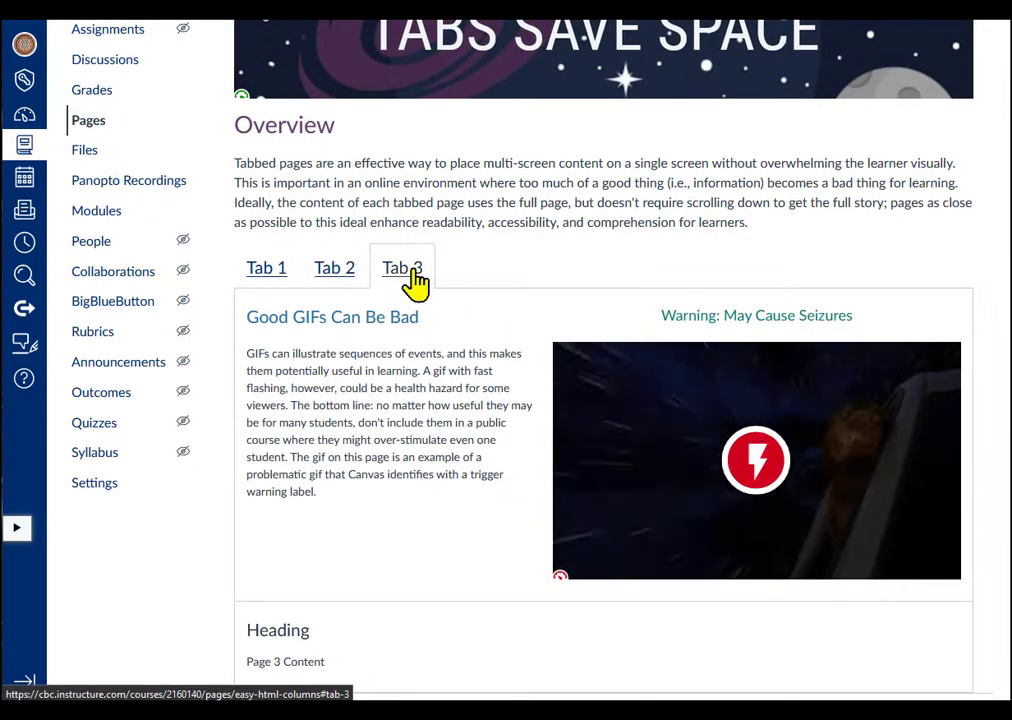
click(758, 462)
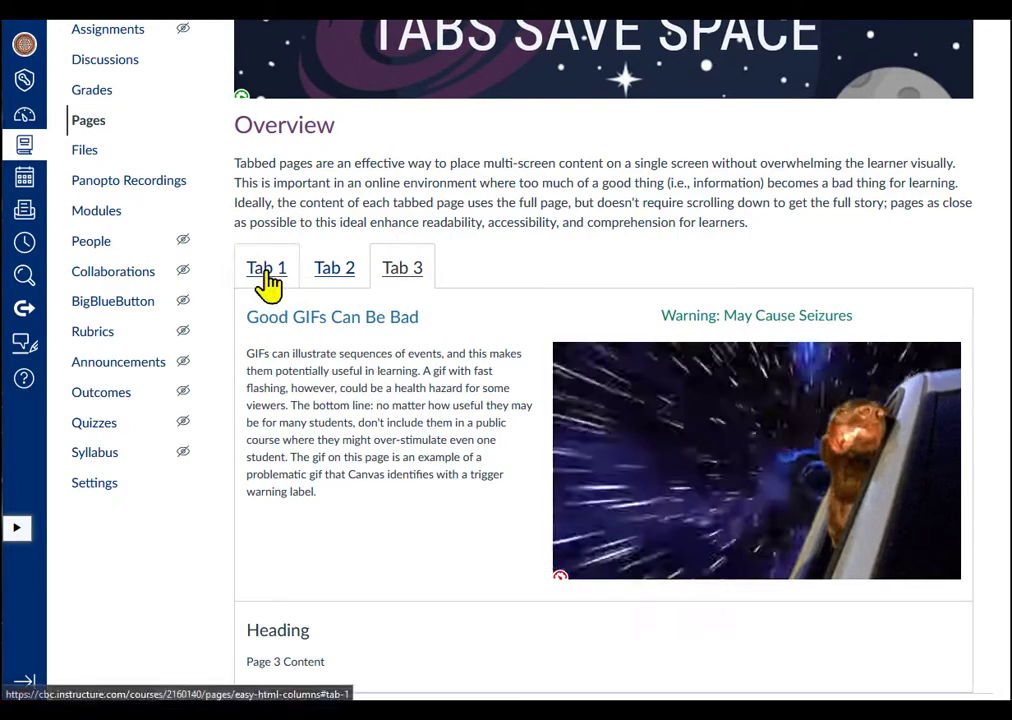
click(268, 285)
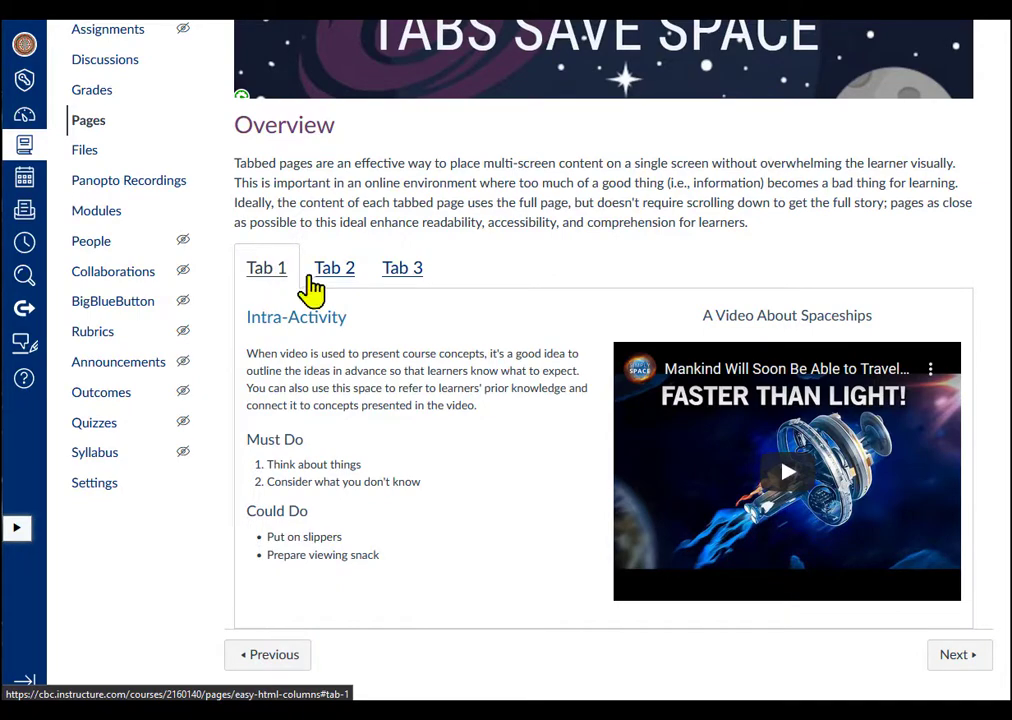
Open the Easy HTML Columns page for editing and set the Tab 1 link text to 14pt
scroll(603, 360, up, 1)
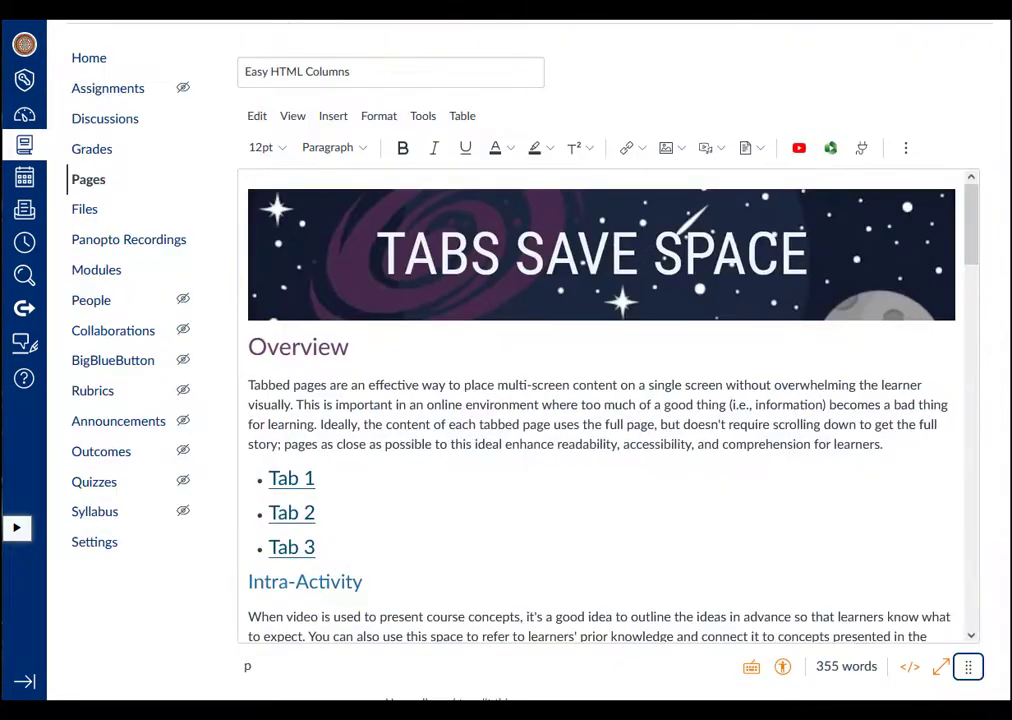
scroll(640, 414, down, 3)
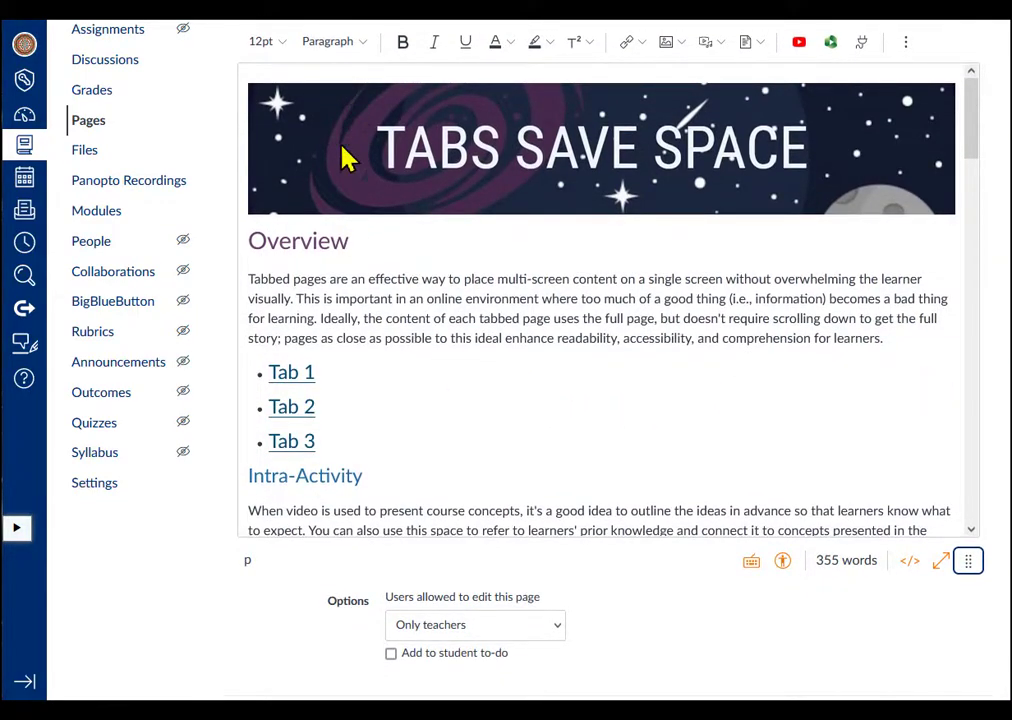
triple_click(296, 374)
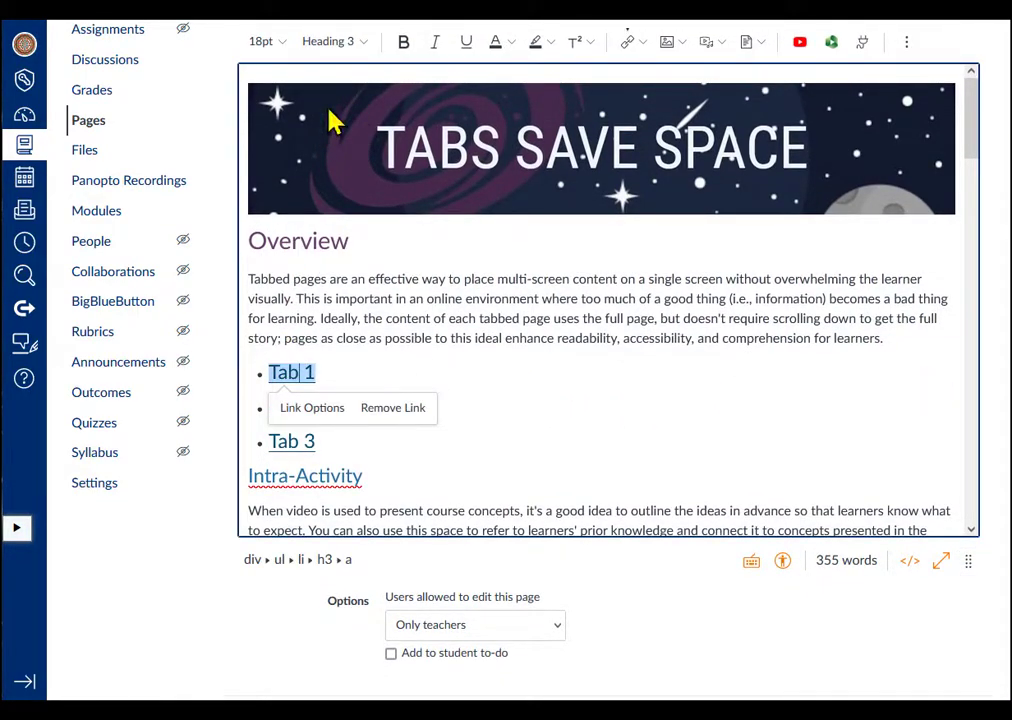
click(365, 42)
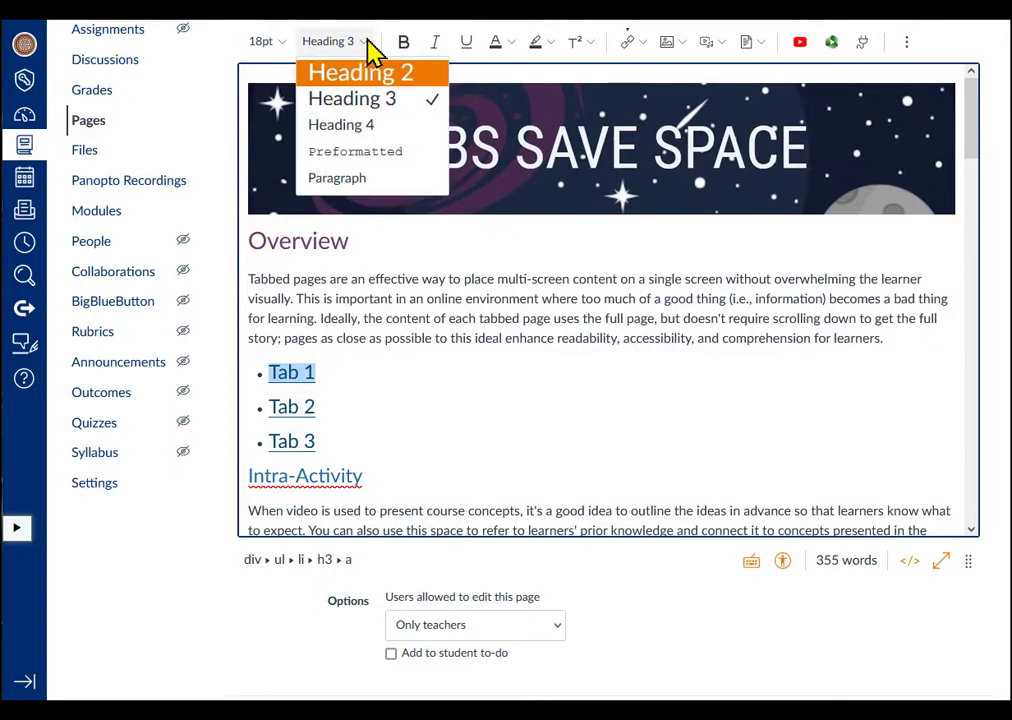
click(367, 42)
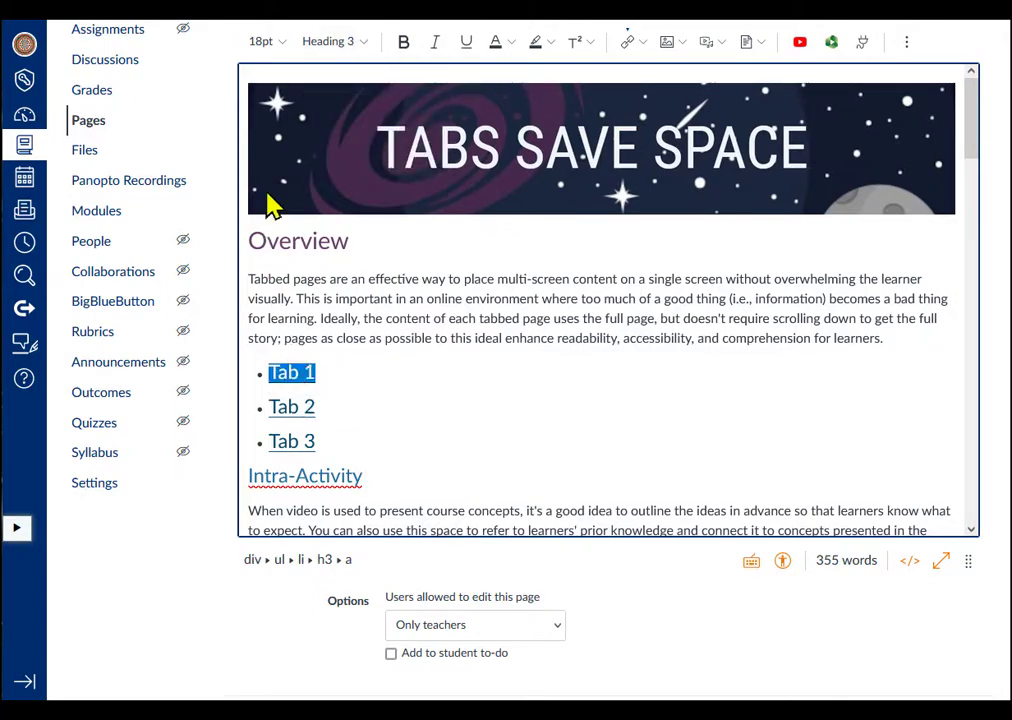
click(280, 42)
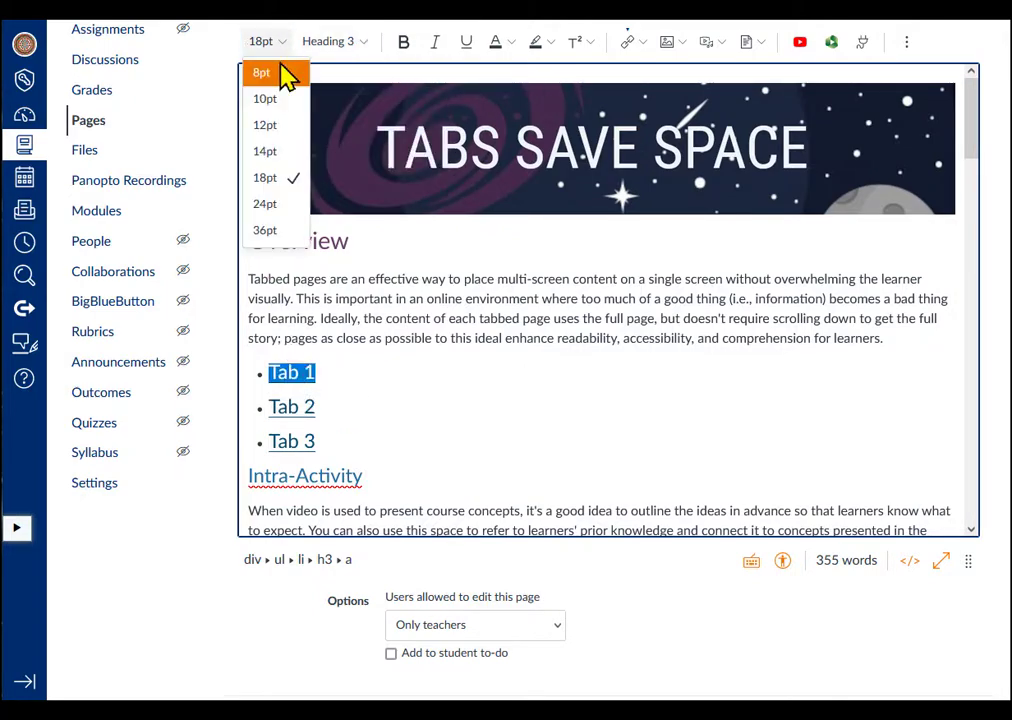
click(267, 152)
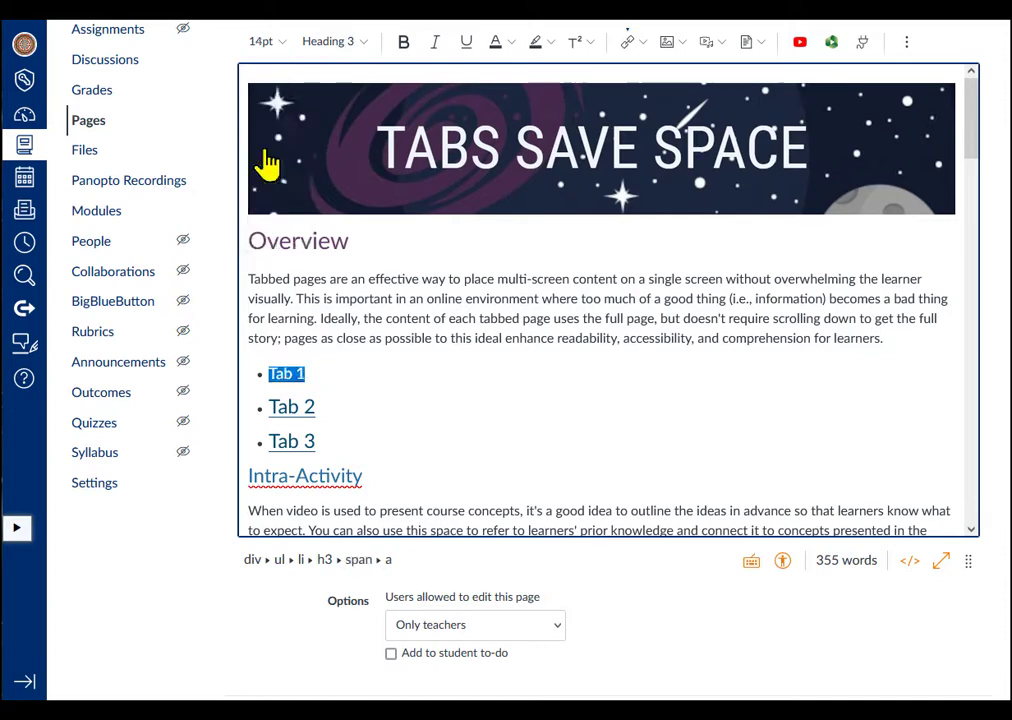
Set the Tab 2 and Tab 3 link text to 14pt and save the page
triple_click(289, 407)
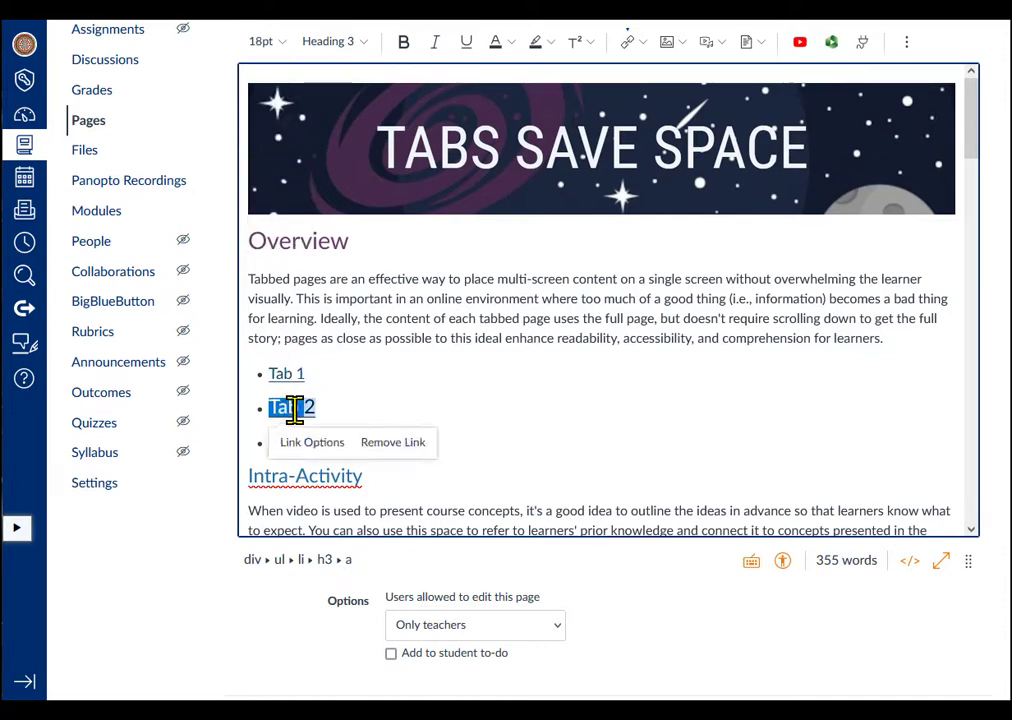
click(281, 45)
click(267, 152)
triple_click(294, 443)
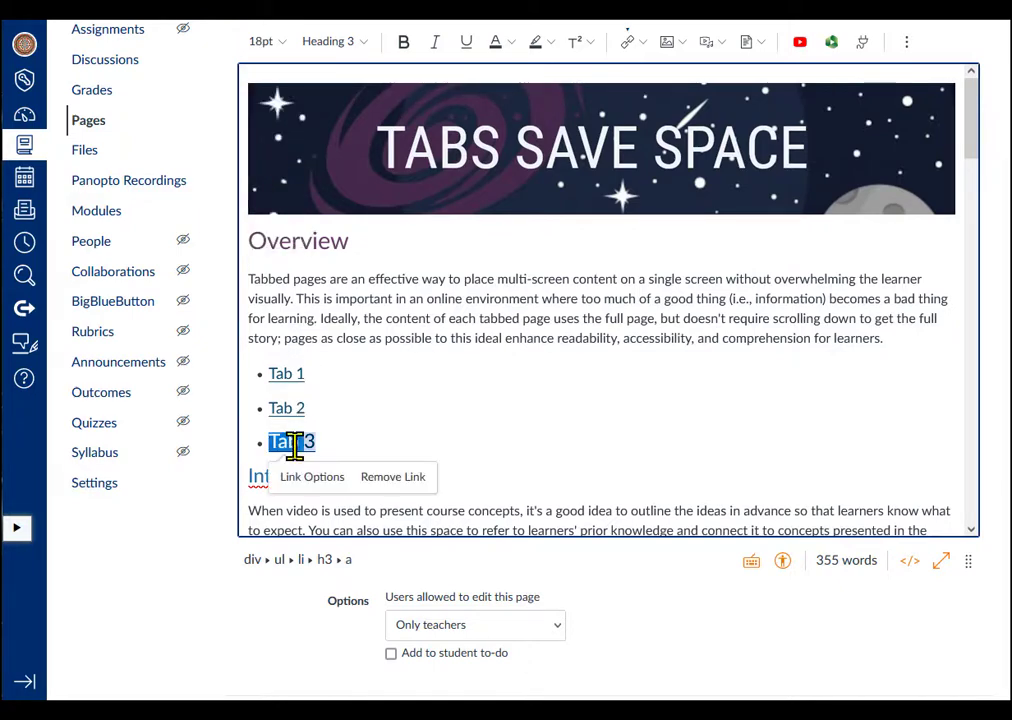
click(281, 43)
click(267, 152)
scroll(912, 620, down, 1)
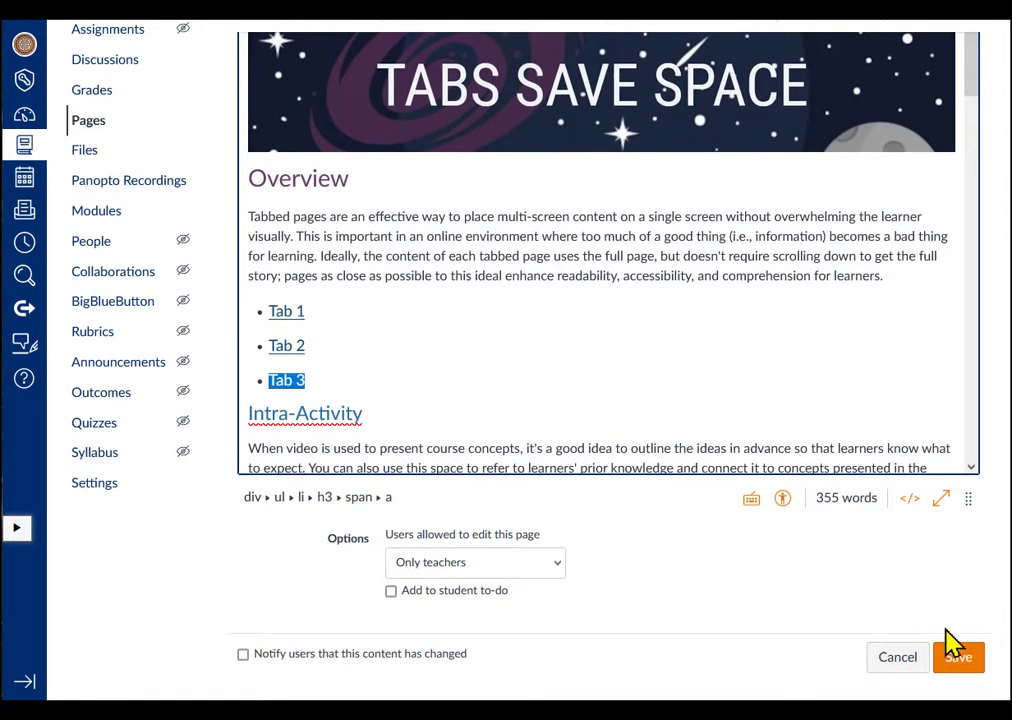
click(963, 661)
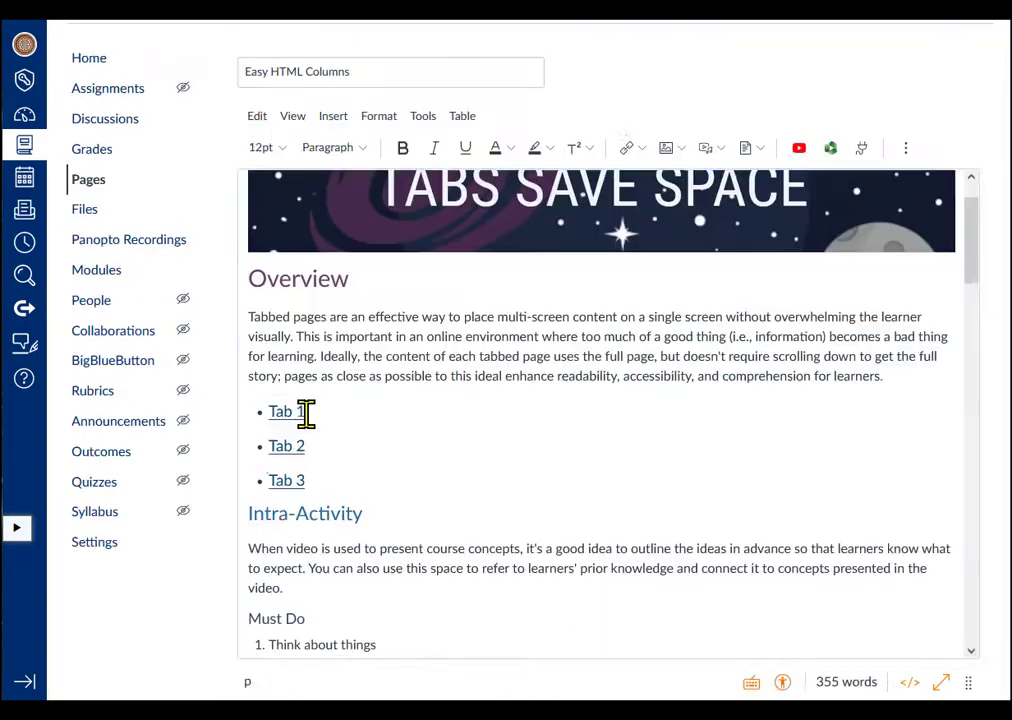
Rename the three tab labels as Outline Ideas, Good GIFs and Bad Gifs, and save the page
drag(305, 413, 270, 414)
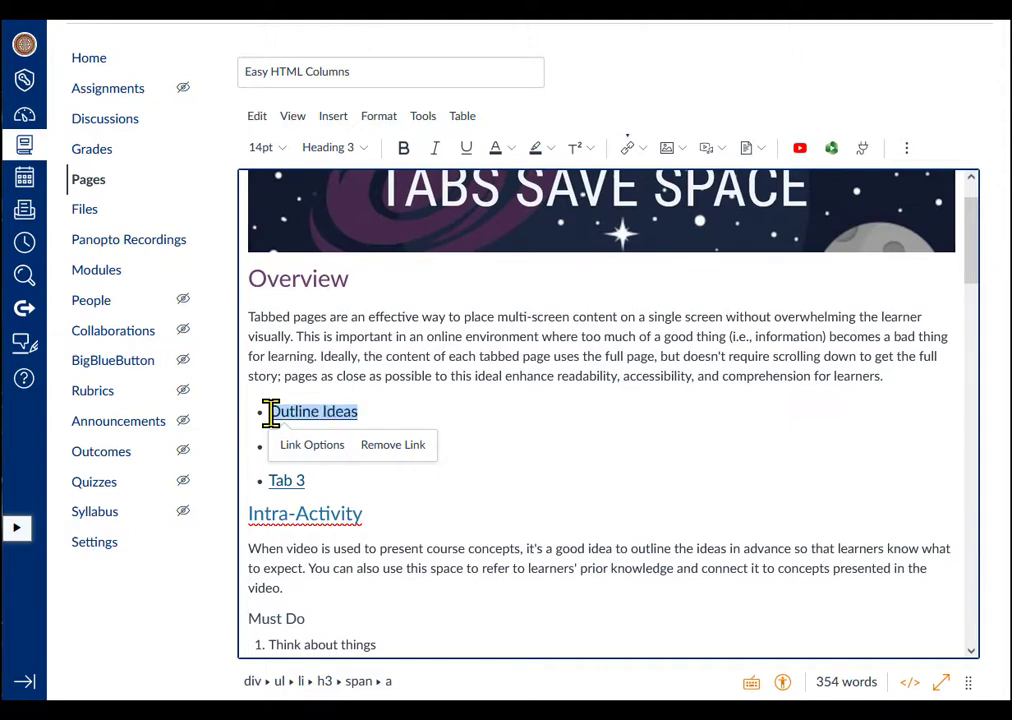
drag(306, 447, 306, 481)
text(Good GIFs )
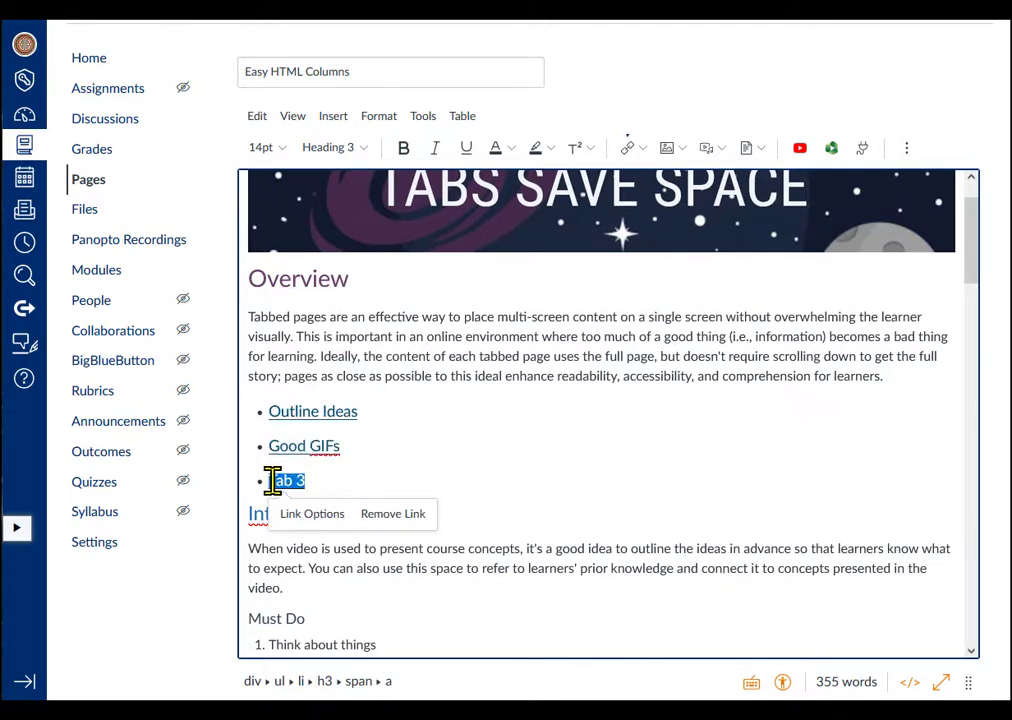
text(B)
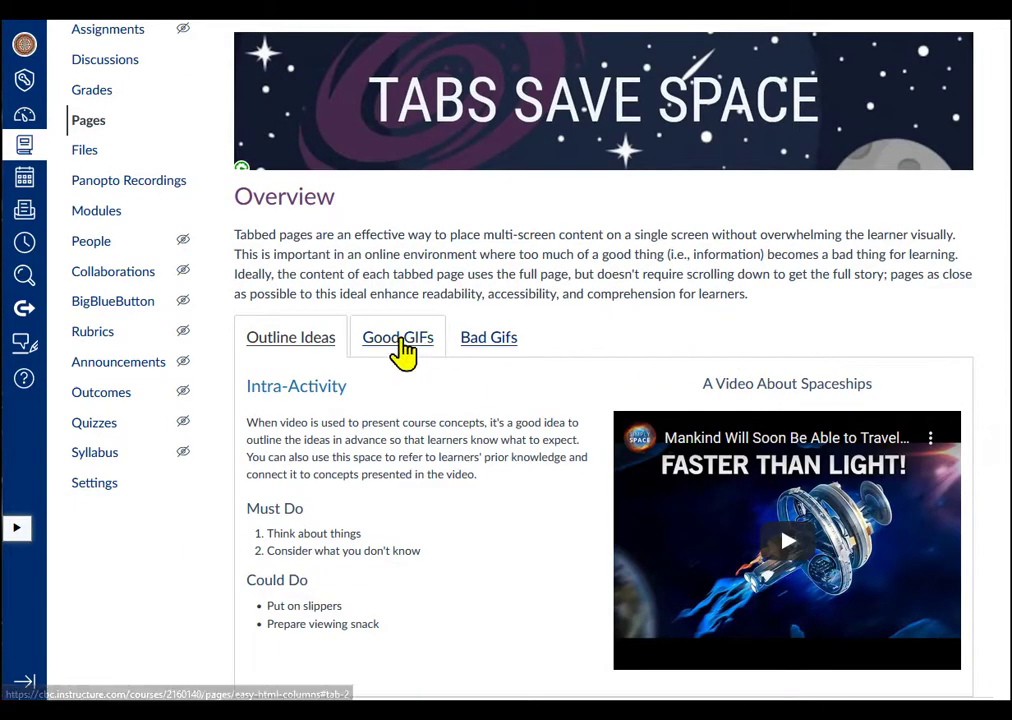
Check the contents of the Good GIFs and Bad Gifs tabs on the saved page
click(404, 342)
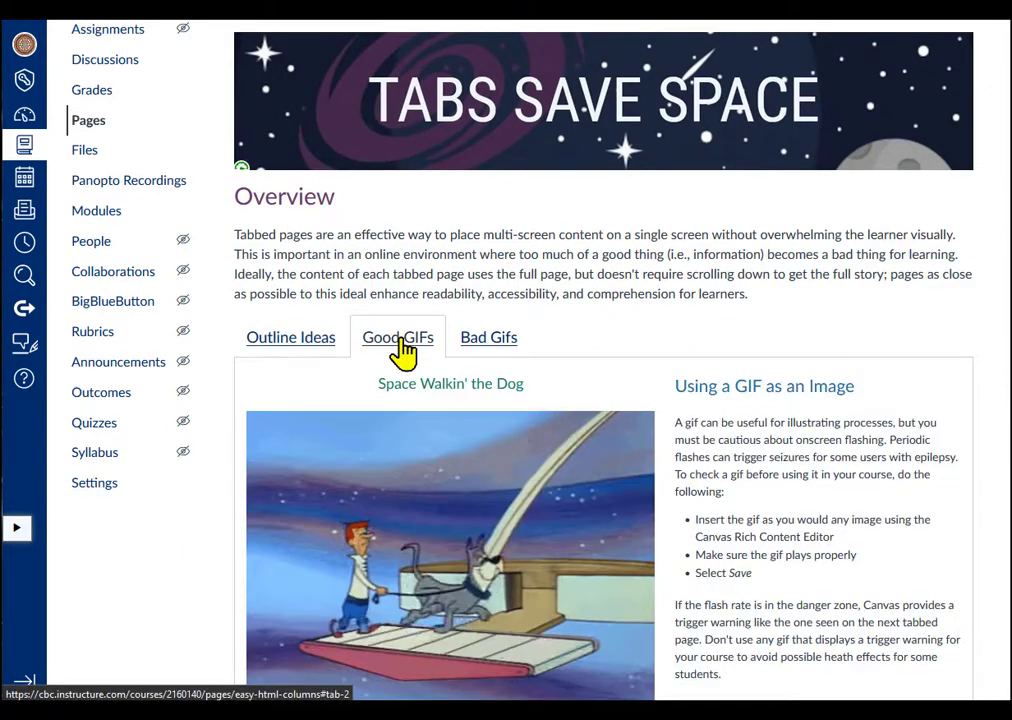
click(494, 342)
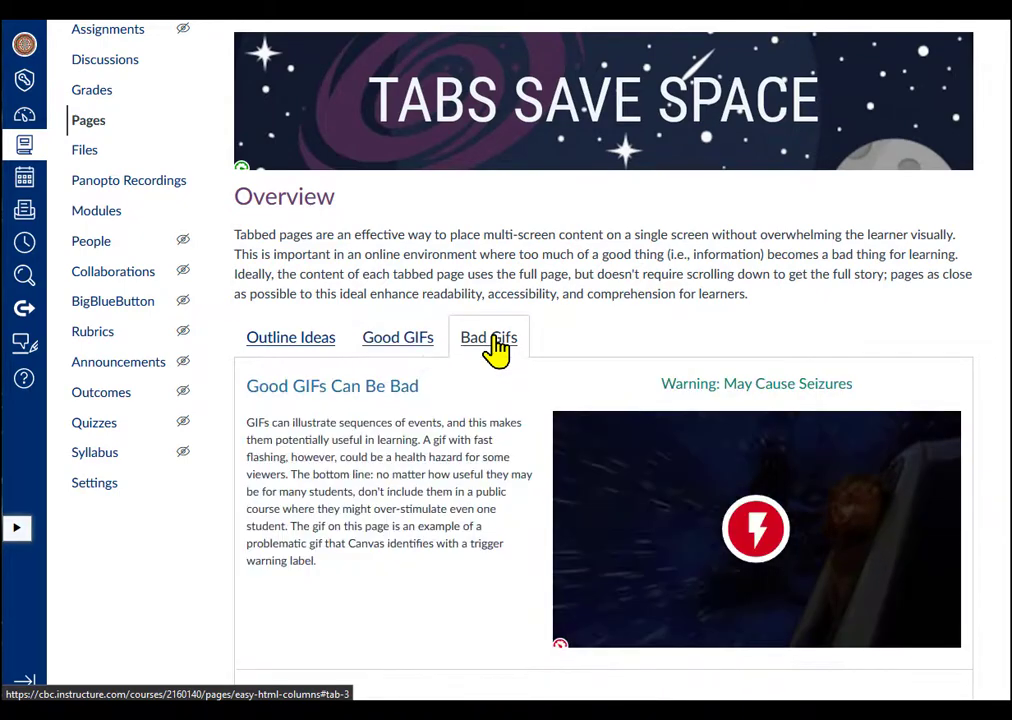